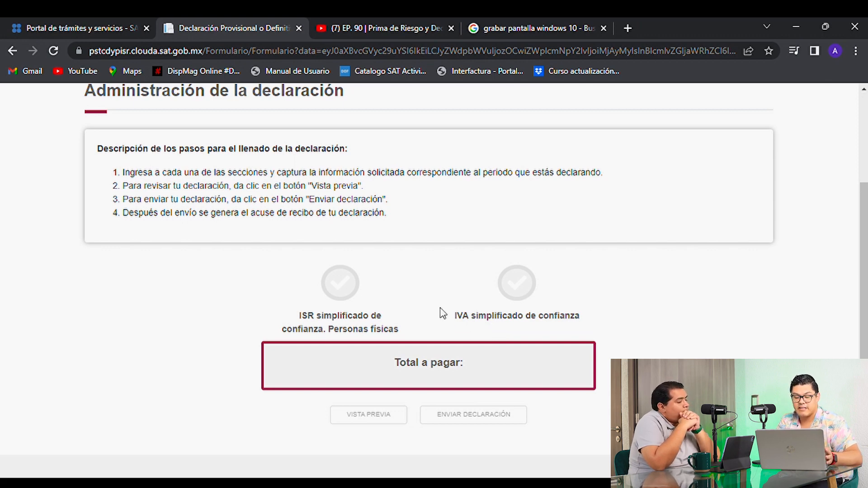
Open the ISR simplificado de confianza section and review the invoice detail behind Total de ingresos efectivamente cobrados.
click(351, 291)
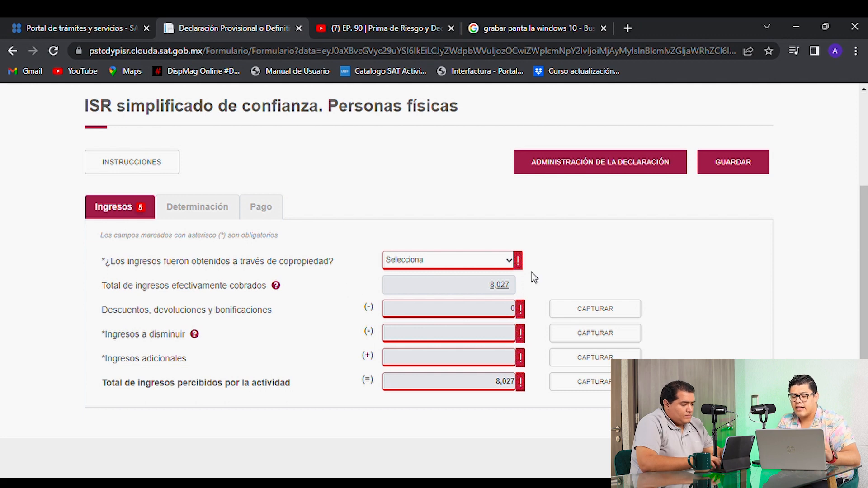
click(505, 285)
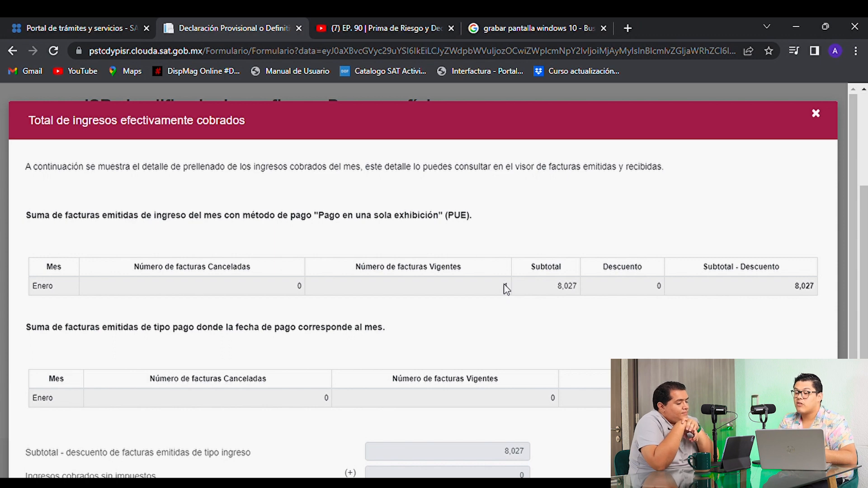
click(816, 114)
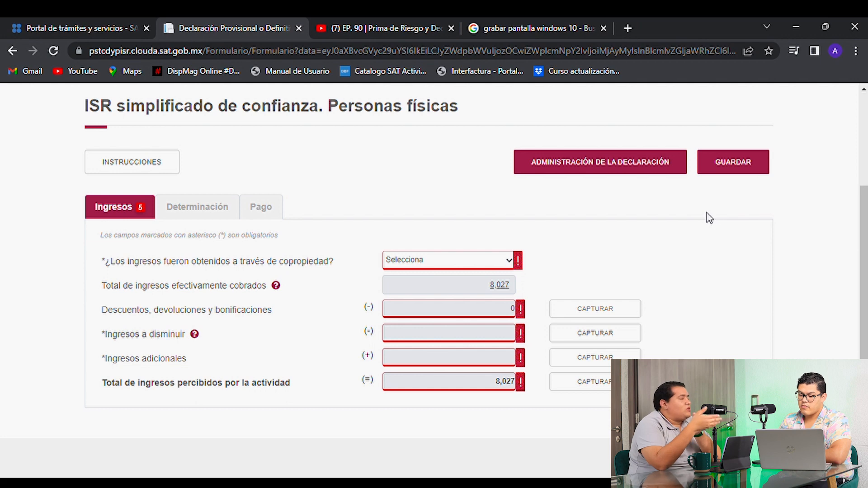
Try to enter 300 as the copropiedad members' discounts, returns and allowances in the Descuentos, devoluciones y bonificaciones detail.
click(610, 310)
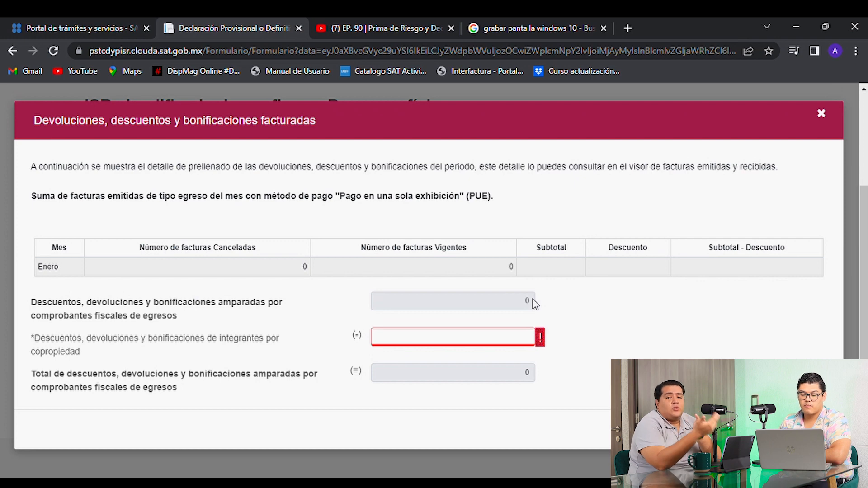
click(504, 339)
text(300)
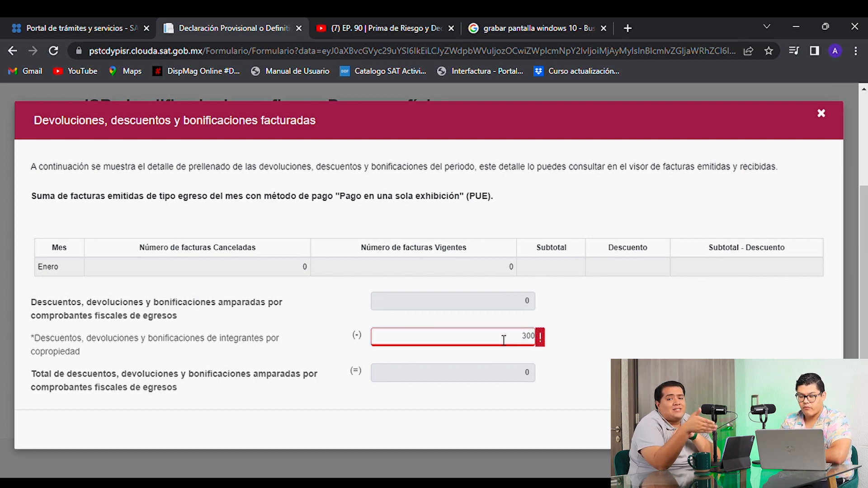
click(541, 336)
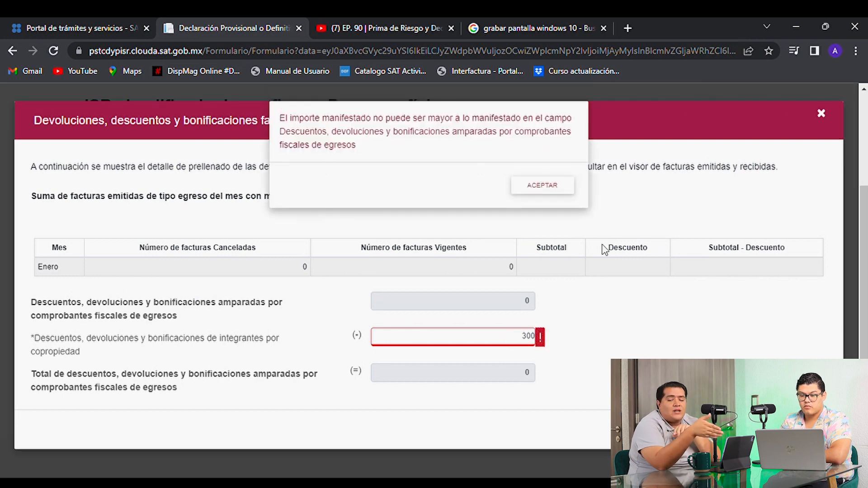
click(564, 190)
Set Descuentos, devoluciones y bonificaciones de integrantes por copropiedad to 0 and close the detail.
double_click(510, 346)
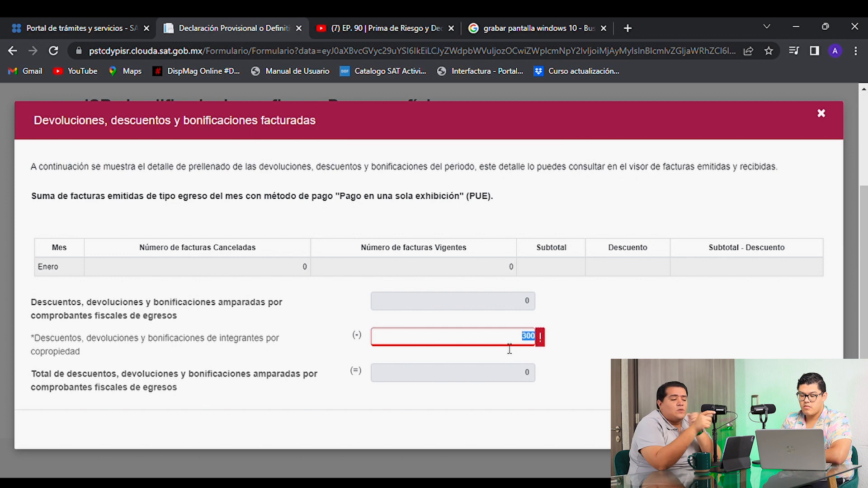
key(BackSpace)
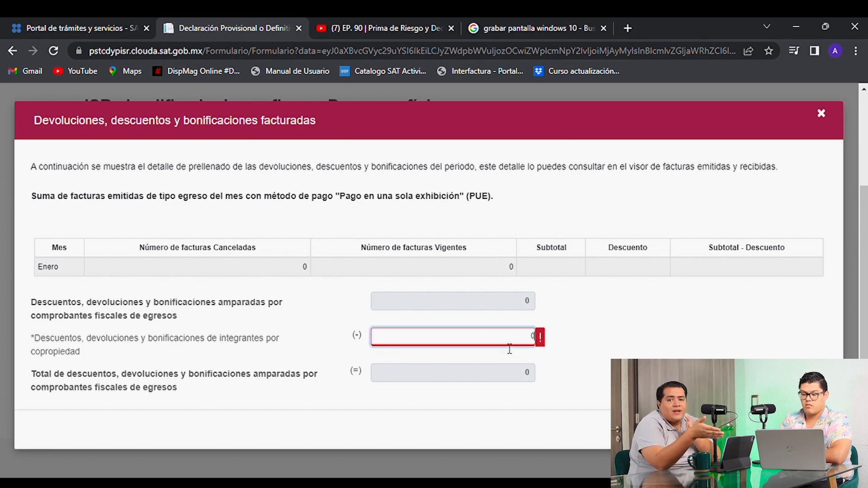
text(0)
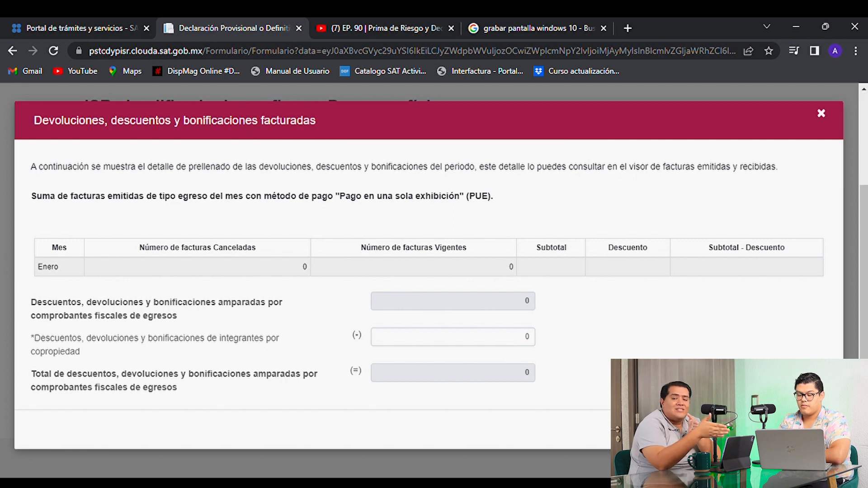
click(798, 430)
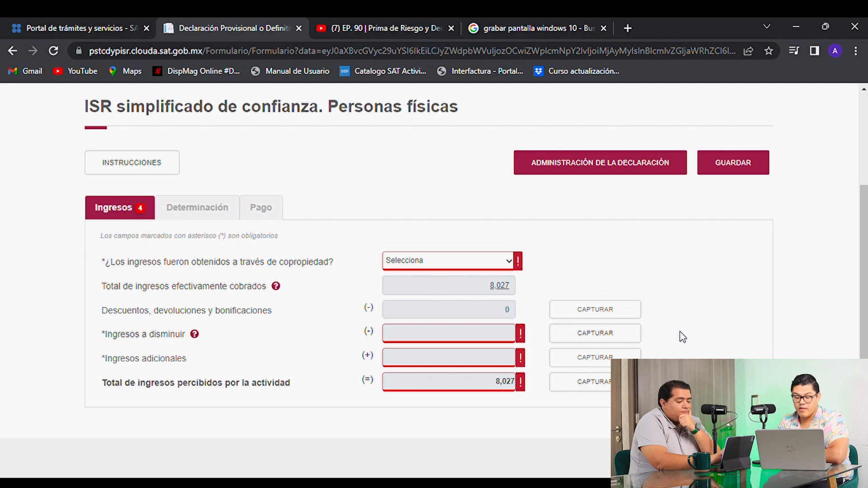
Review the captured discounts detail and the concepts available for a new Ingresos a disminuir record, without adding one.
click(620, 311)
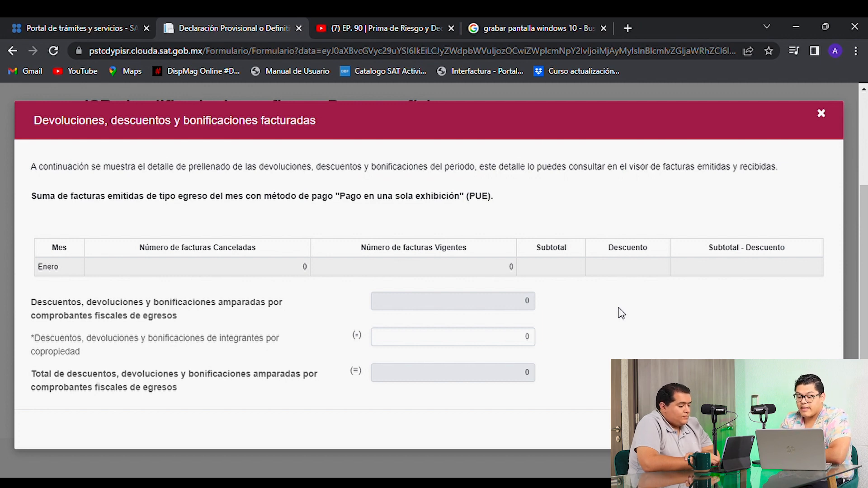
click(792, 429)
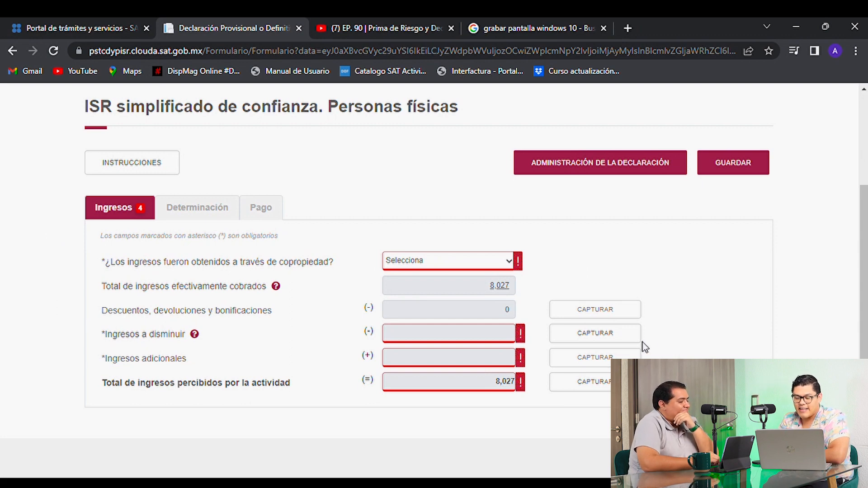
click(617, 339)
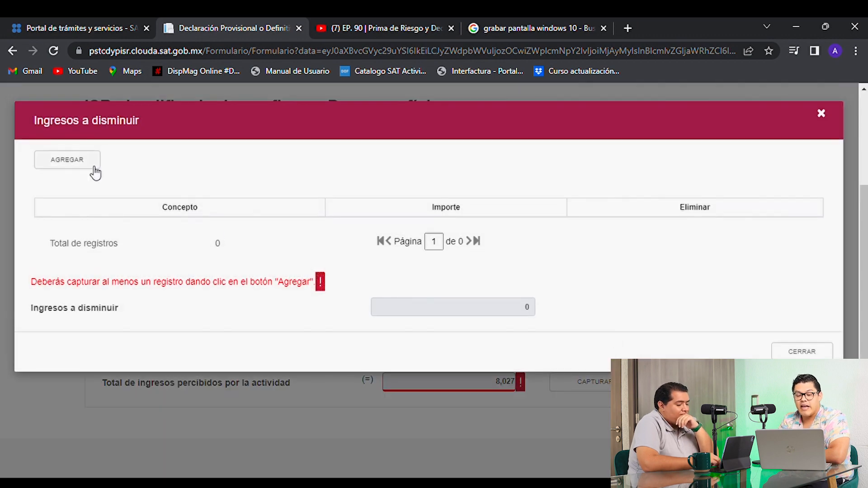
click(70, 166)
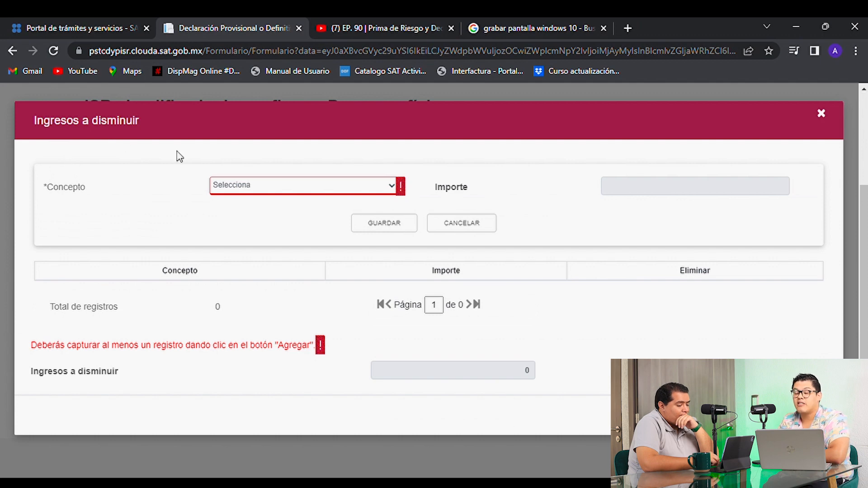
click(221, 189)
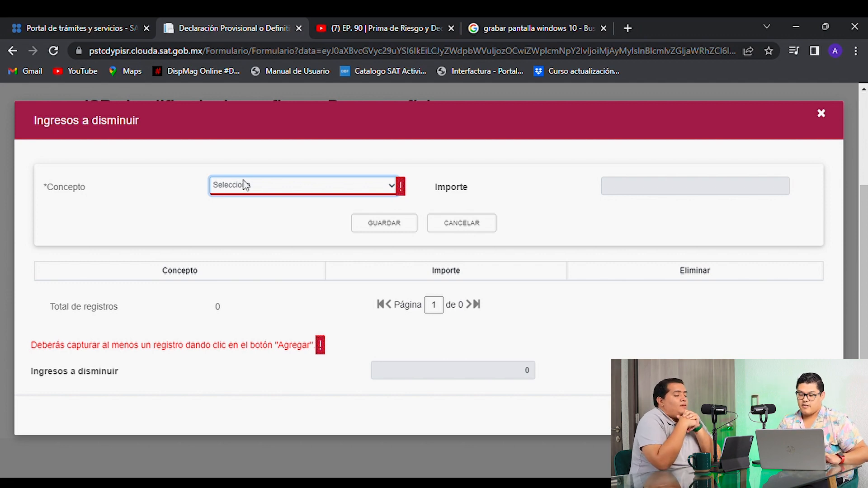
click(798, 415)
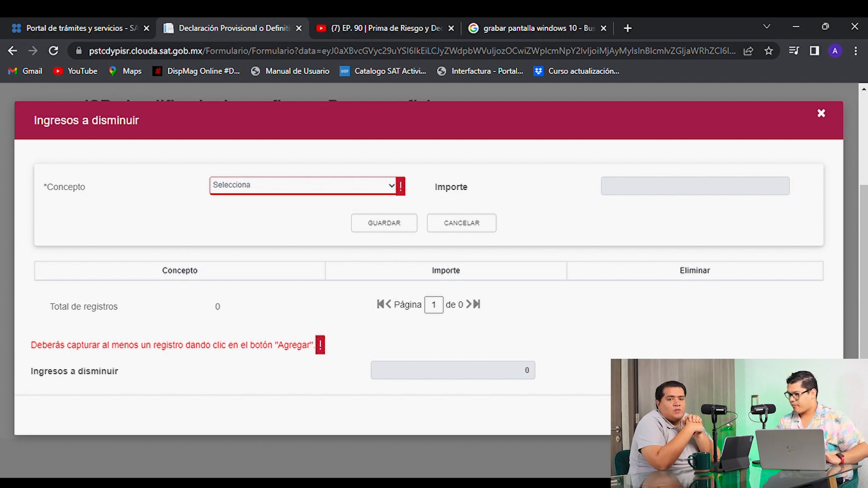
click(798, 415)
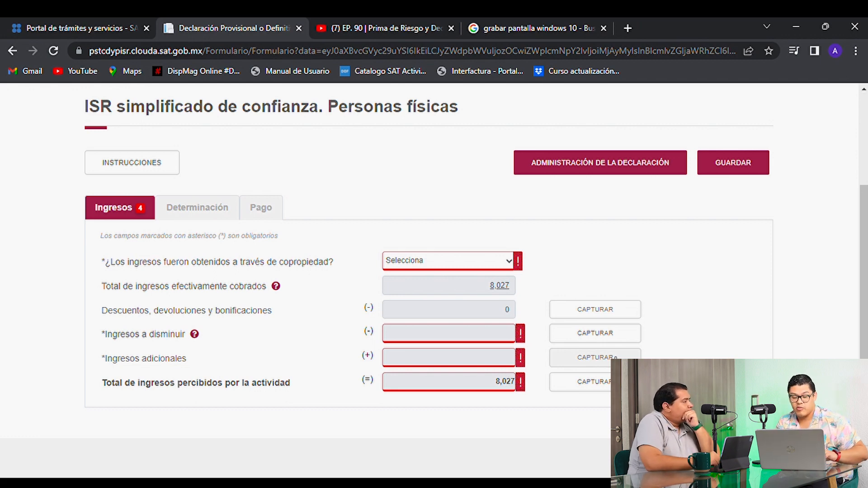
Examine the concepts available for a new Ingresos adicionales record and close the form without adding one.
click(614, 358)
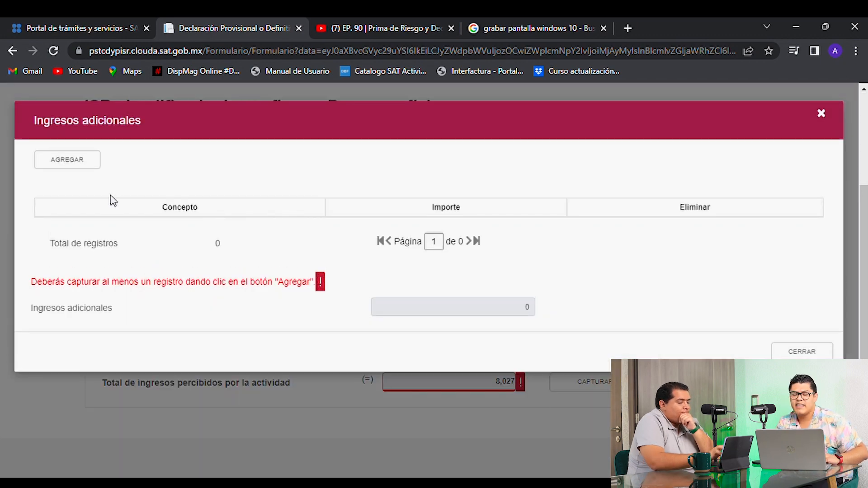
click(80, 161)
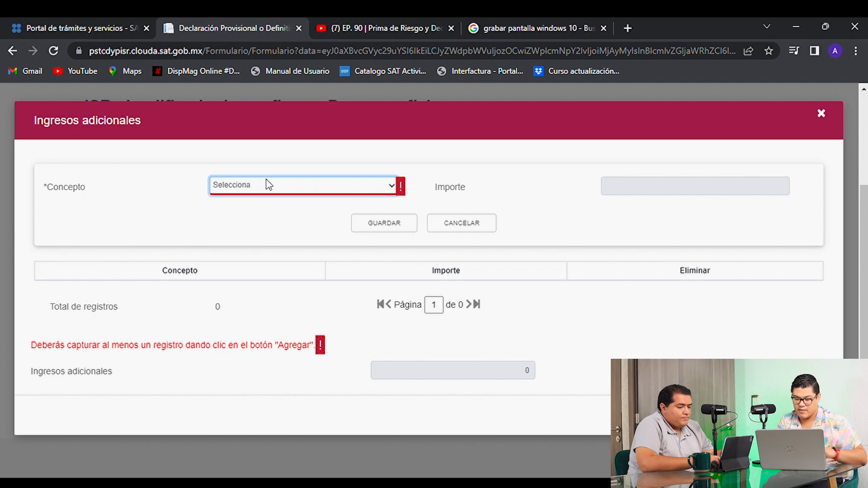
click(721, 321)
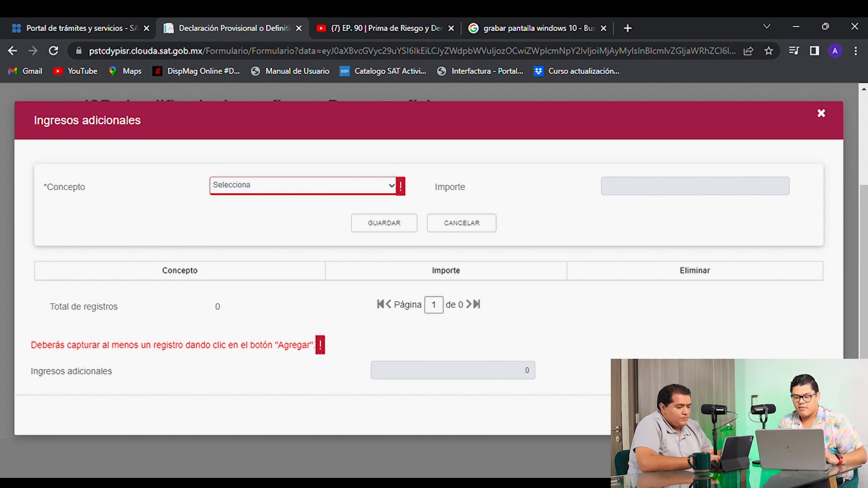
click(799, 415)
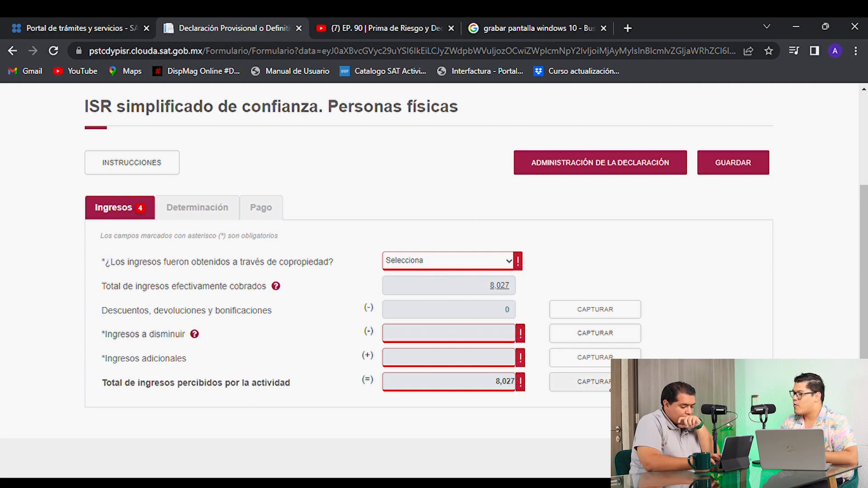
Examine the concepts available for detailing Total de ingresos percibidos por la actividad, without saving a record.
click(573, 385)
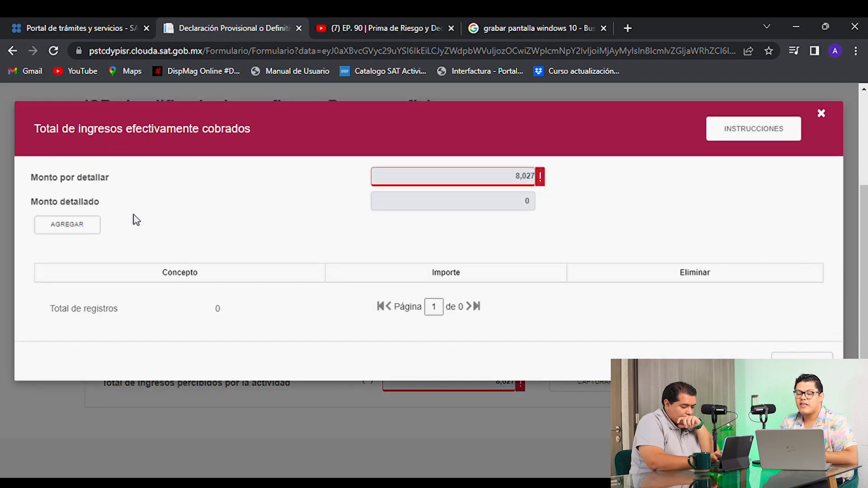
click(81, 229)
click(273, 252)
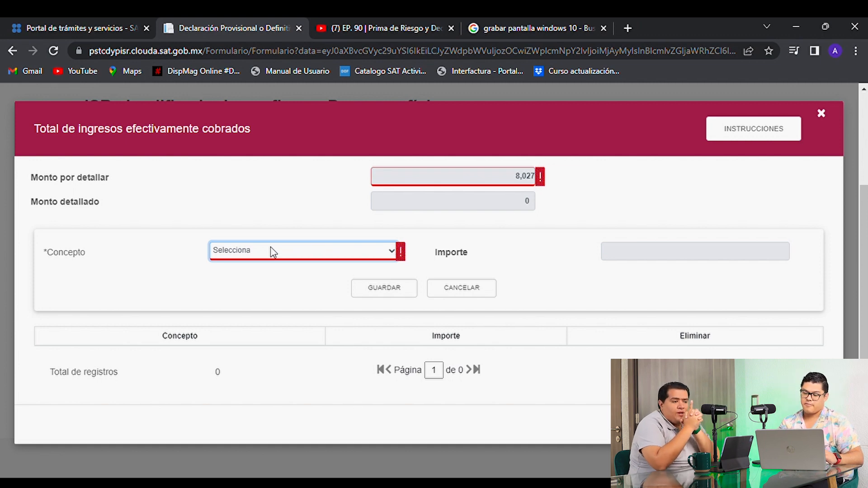
click(794, 424)
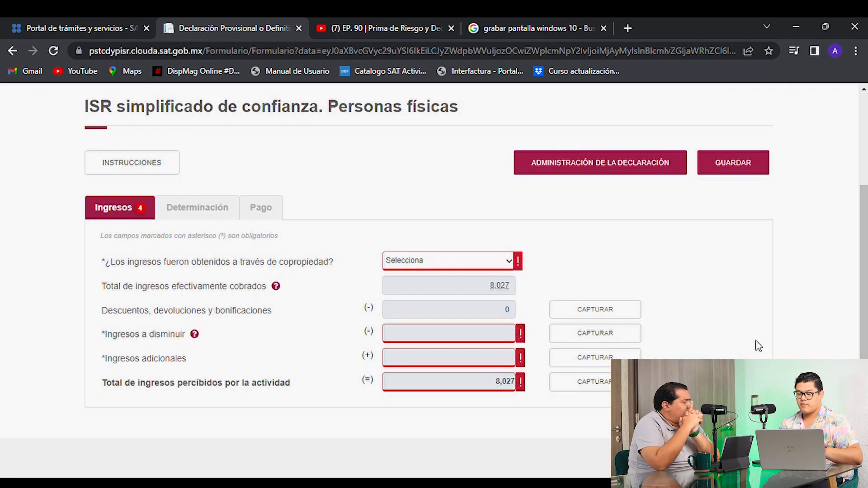
Return to the declaration administration page and open the IVA simplificado de confianza section.
click(618, 171)
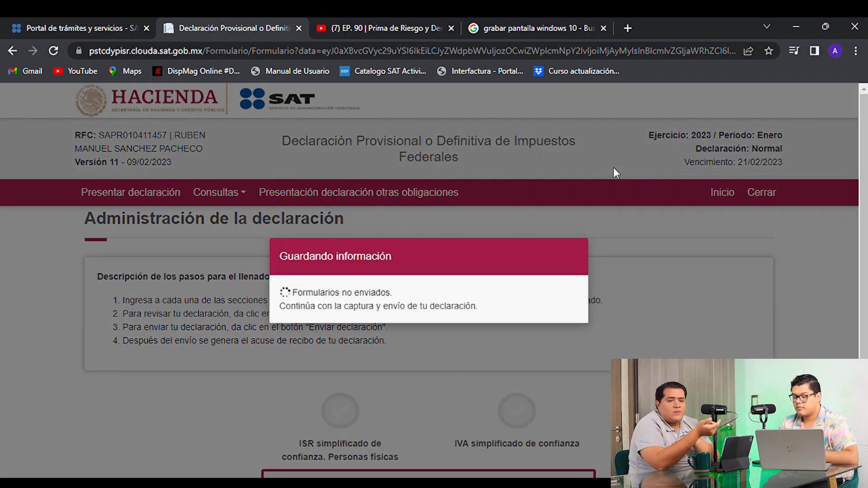
scroll(560, 275, down, 3)
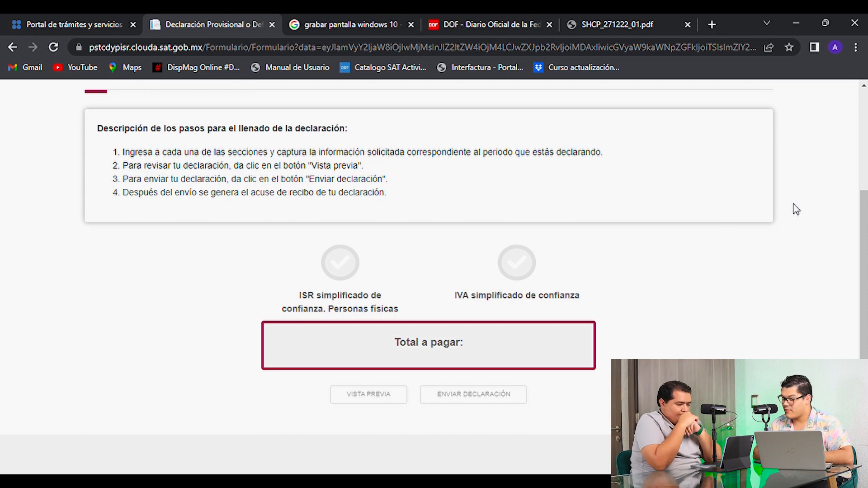
click(521, 265)
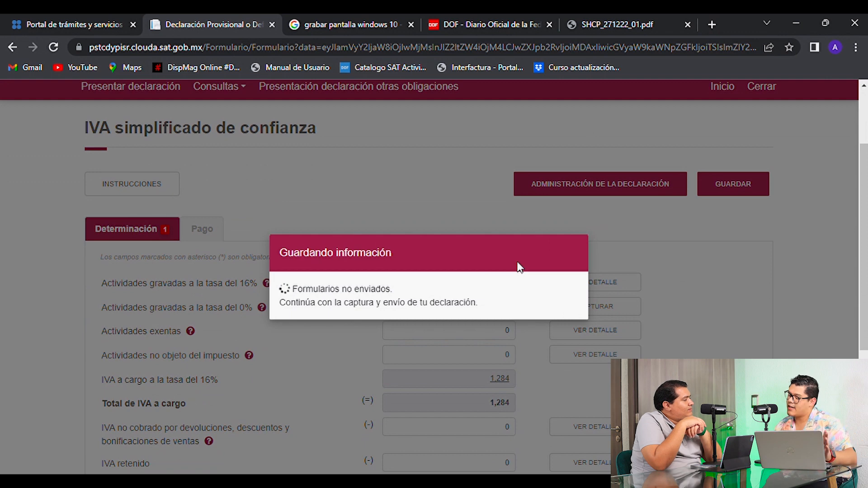
Review the prefilled invoice detail for Actividades gravadas a la tasa del 16% in the IVA determination.
scroll(520, 267, down, 1)
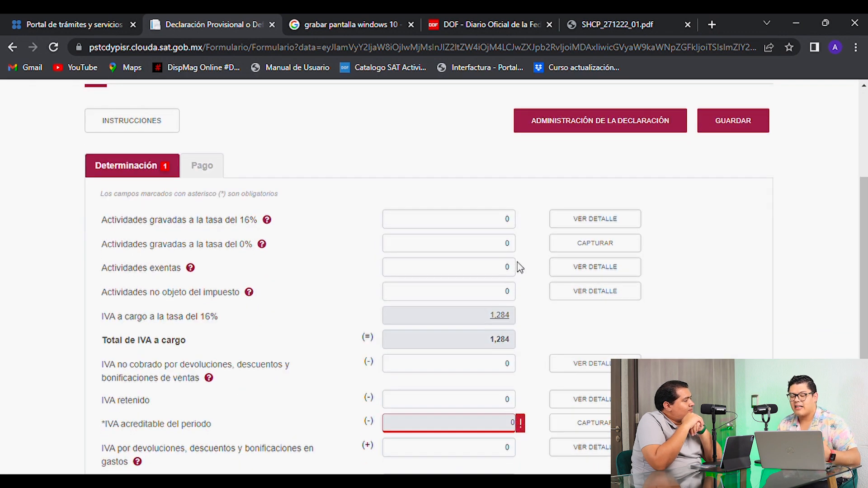
scroll(520, 267, down, 1)
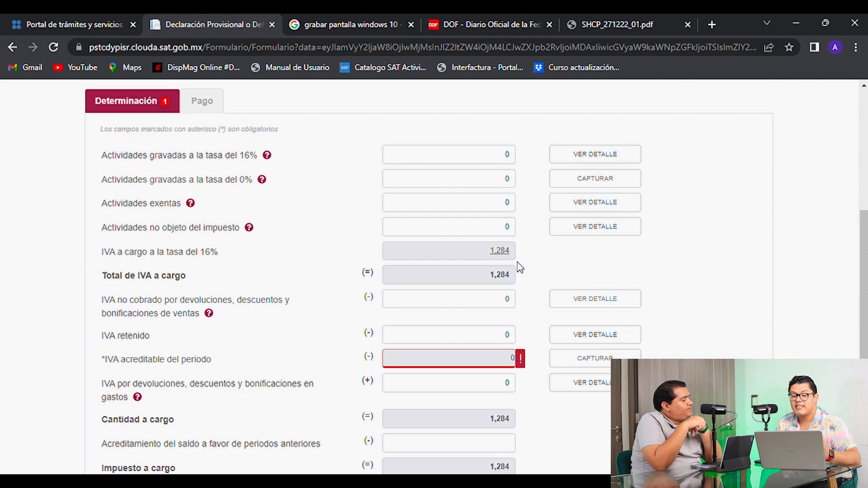
click(583, 155)
scroll(633, 355, down, 1)
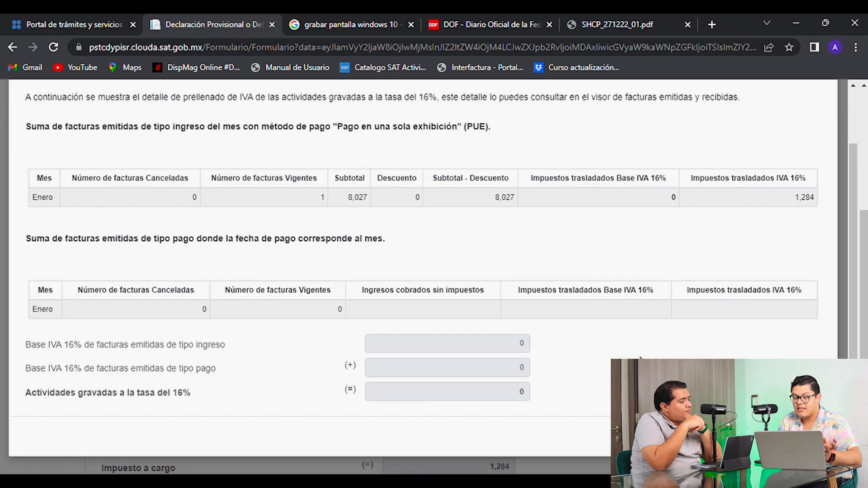
click(775, 436)
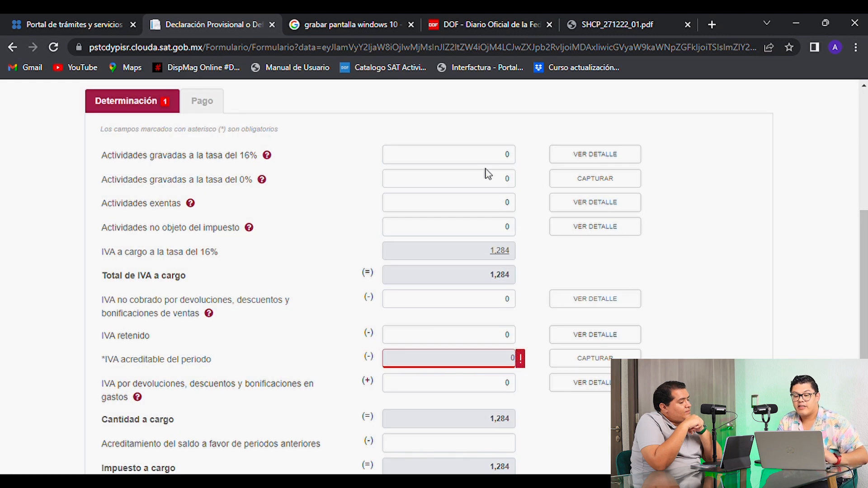
Recheck the 16% activities detail and set Actividades gravadas a la tasa del 16% to 8,027.
click(467, 160)
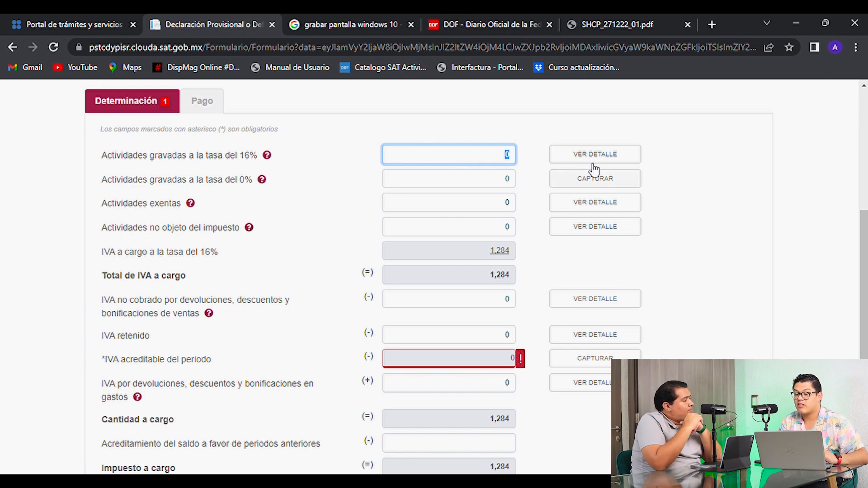
click(593, 156)
click(815, 110)
click(473, 159)
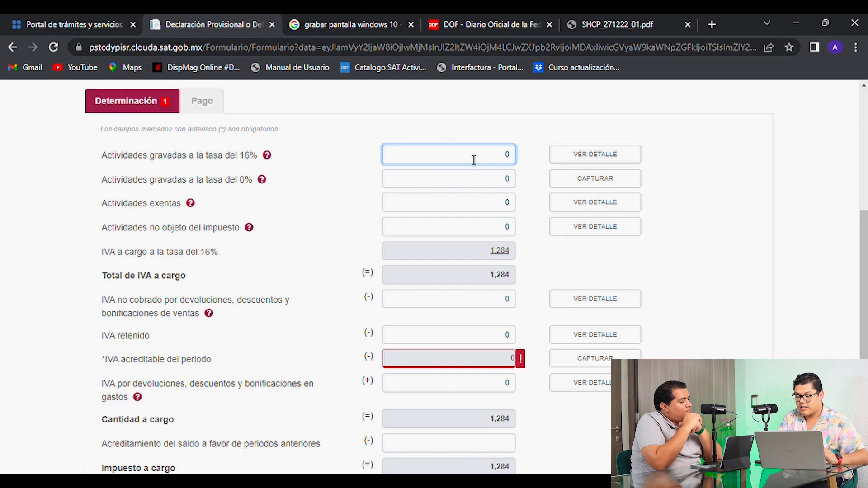
text(80270)
click(518, 163)
click(517, 164)
key(BackSpace)
key(Tab)
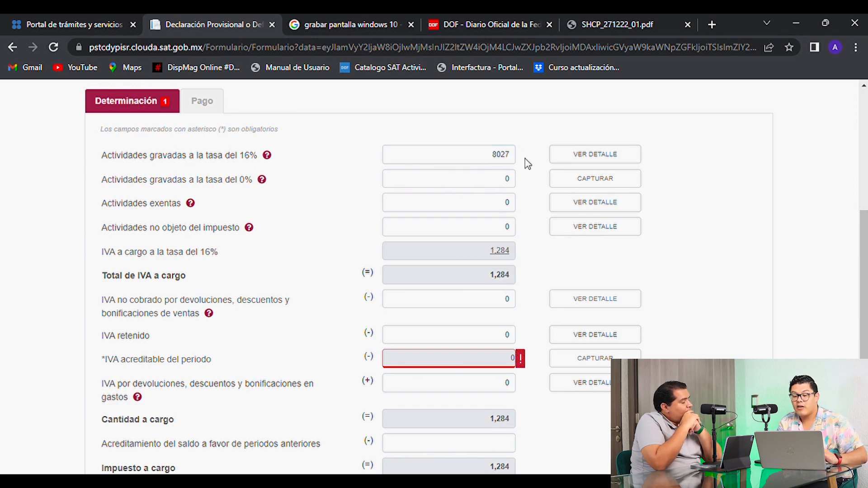
click(482, 185)
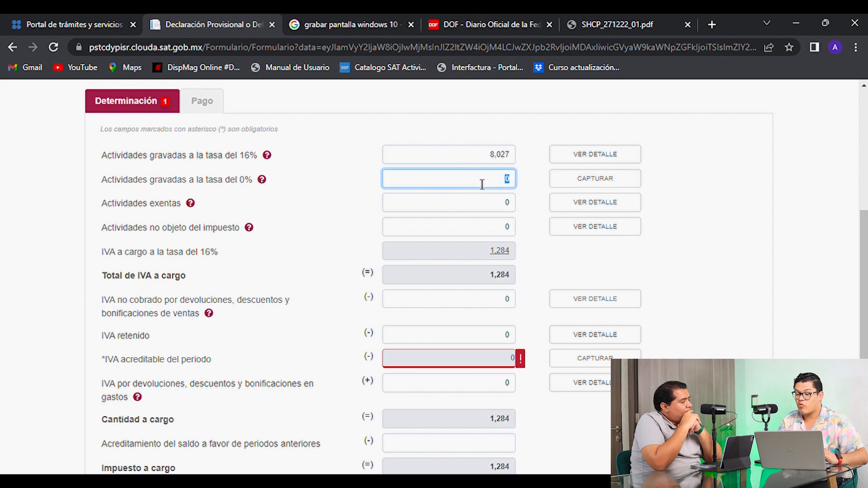
Set Actividades gravadas a la tasa del 0% to 5,000, detailed as 0 for actividades nacionales and 5,000 for actividades de exportación.
text(5000)
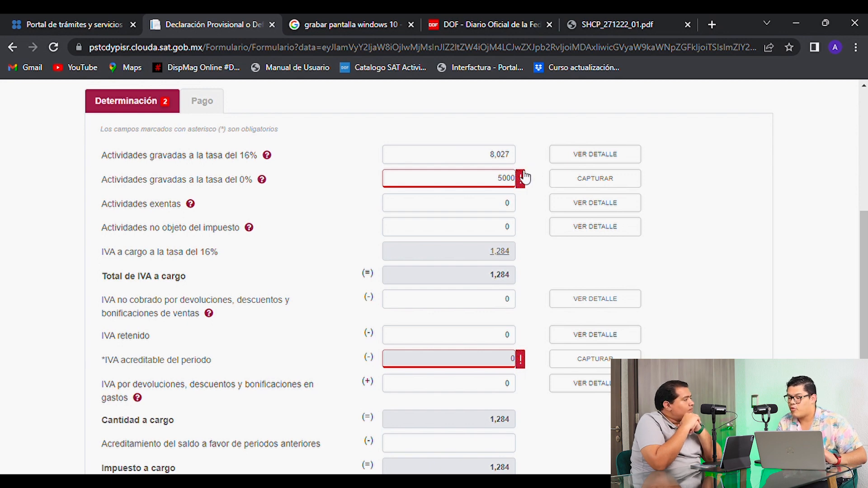
click(571, 186)
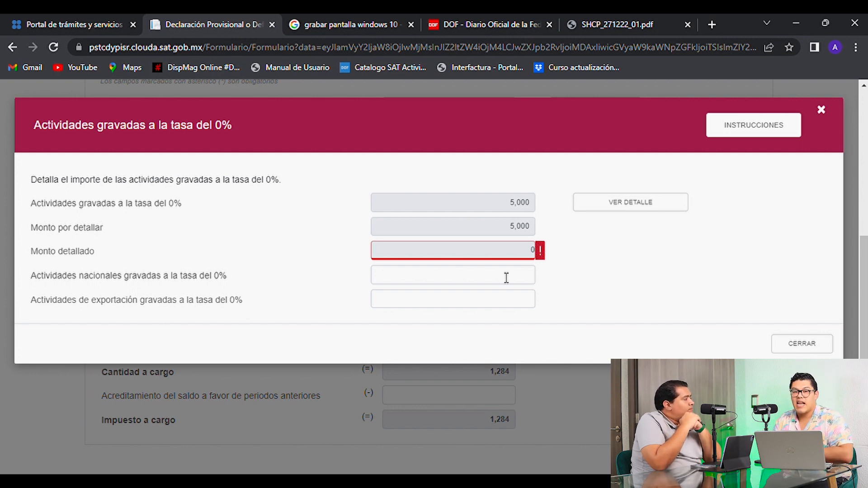
click(506, 277)
text(0)
key(Tab)
text(5000)
key(Tab)
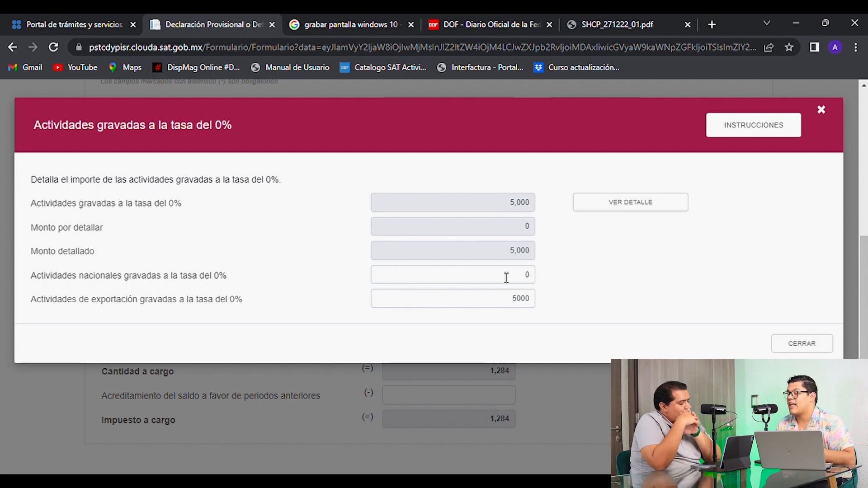
click(811, 347)
Review the prefilled invoice details for Actividades exentas and Actividades no objeto del impuesto.
scroll(717, 341, down, 1)
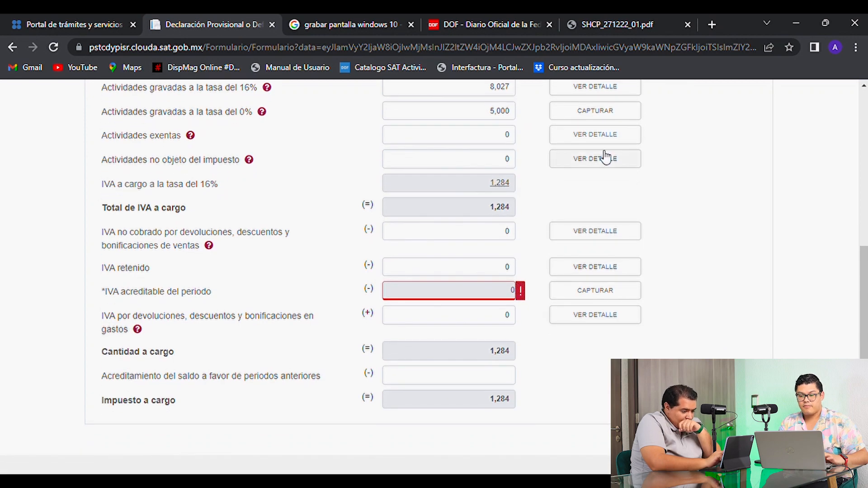
click(597, 138)
scroll(607, 291, down, 1)
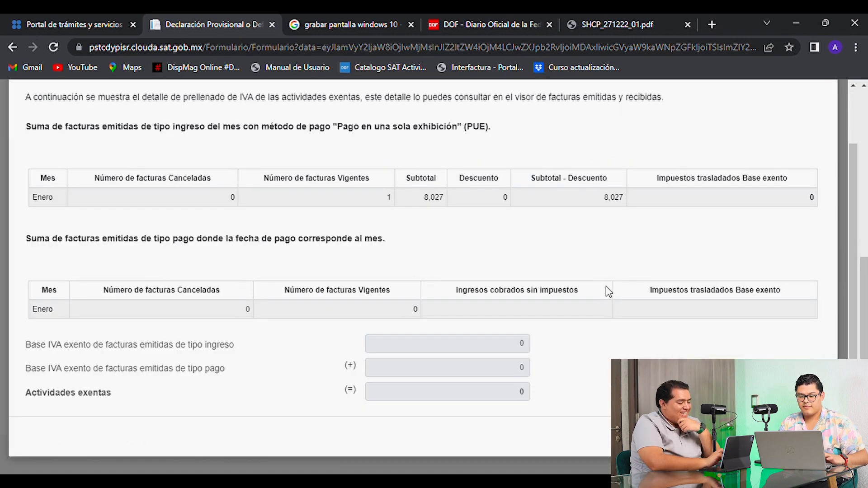
click(807, 436)
click(606, 142)
scroll(549, 303, down, 1)
scroll(550, 307, down, 1)
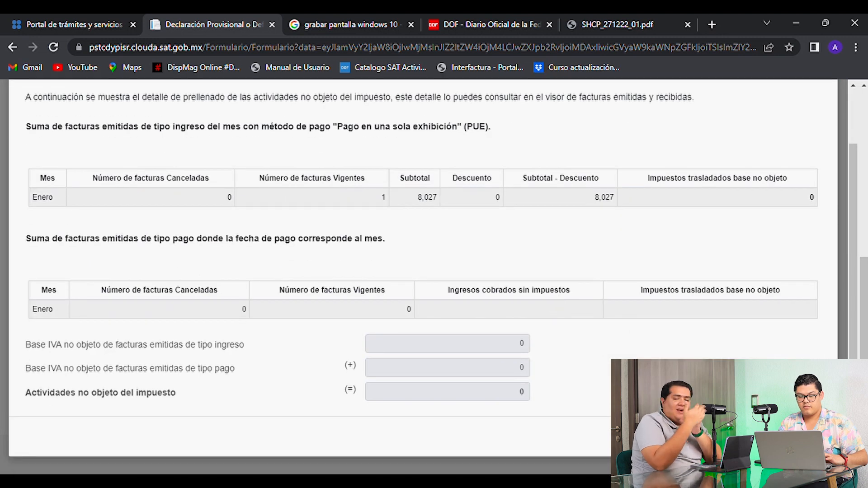
click(807, 437)
Try an amount of 300 for Actividades exentas and check its prefilled invoice detail.
scroll(662, 290, up, 2)
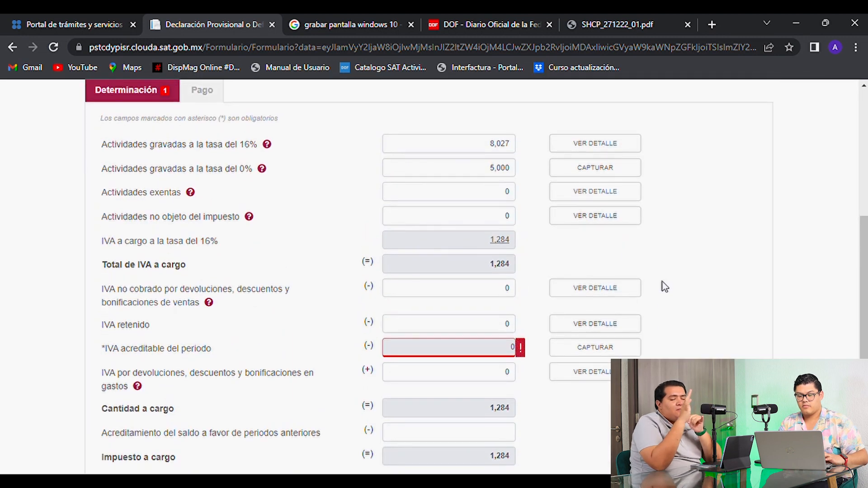
click(512, 199)
text(300)
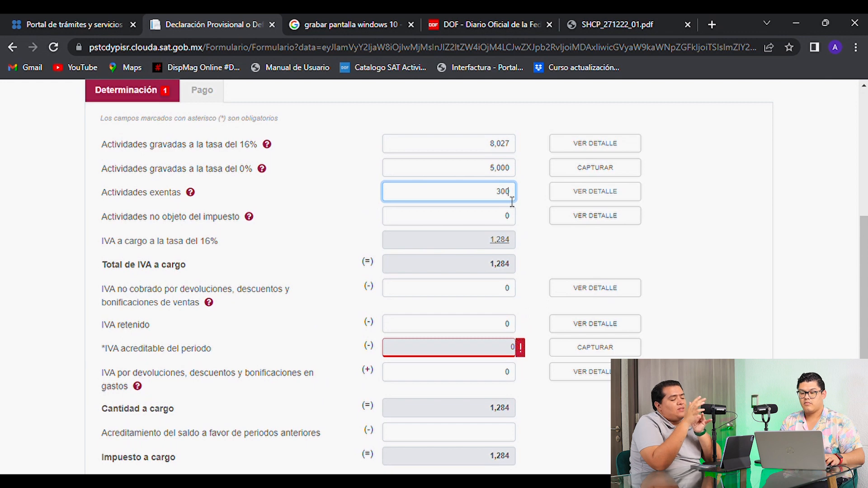
click(603, 193)
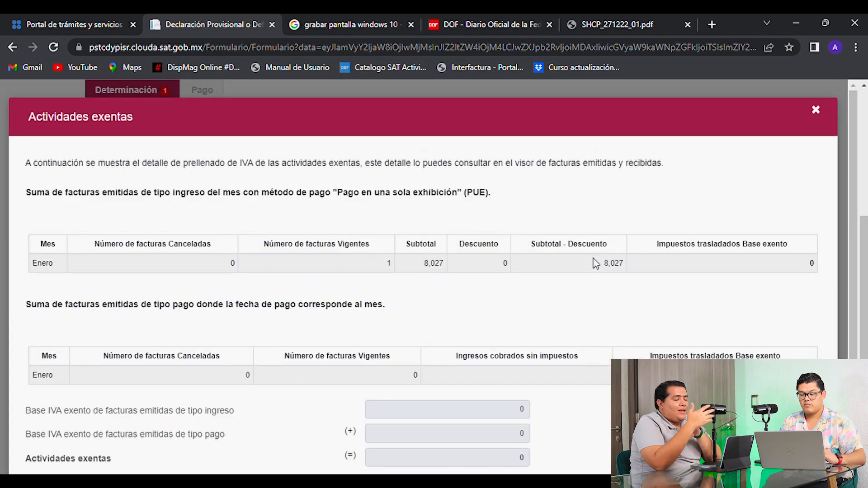
scroll(596, 262, down, 1)
click(807, 436)
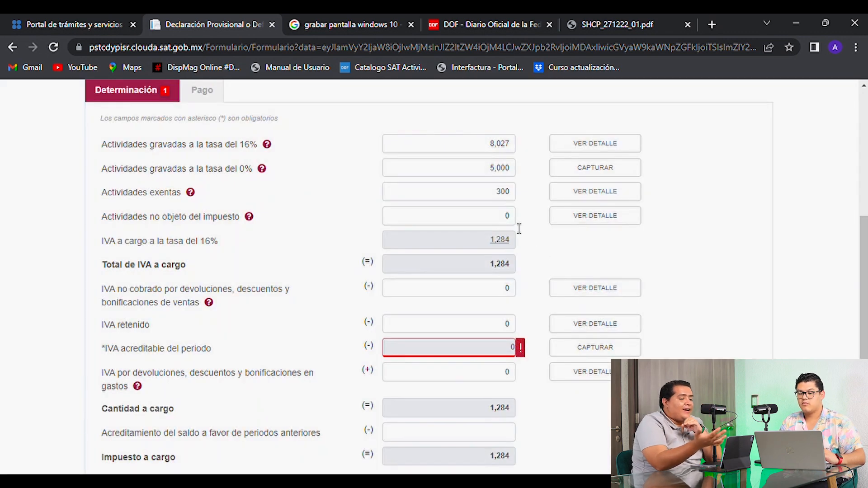
Set Actividades exentas back to 0.
click(509, 200)
text(0)
click(510, 205)
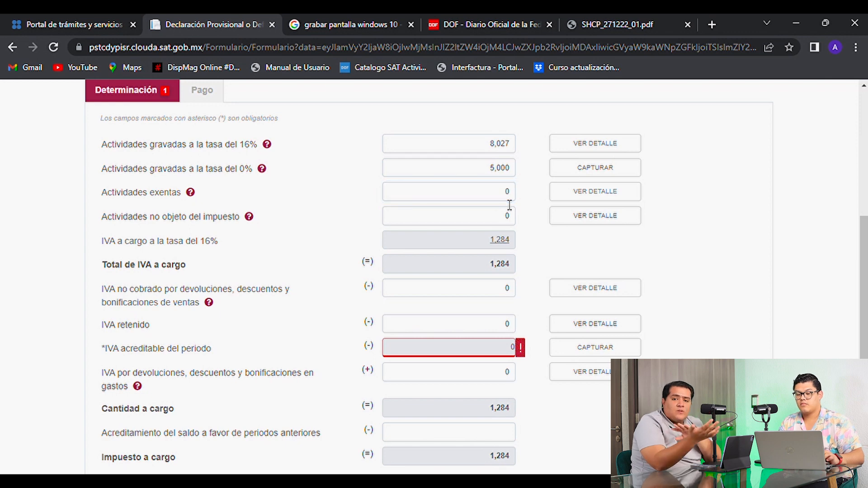
Review the prefilled invoice detail for IVA retenido and close it.
scroll(510, 255, down, 1)
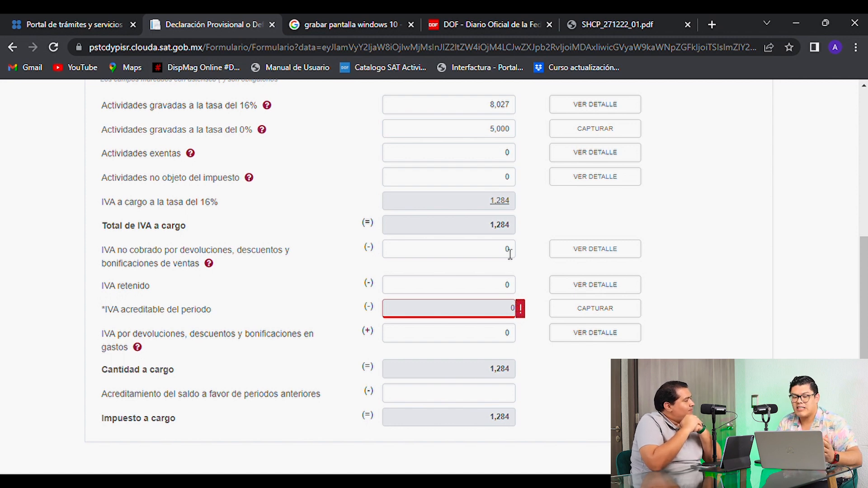
click(602, 289)
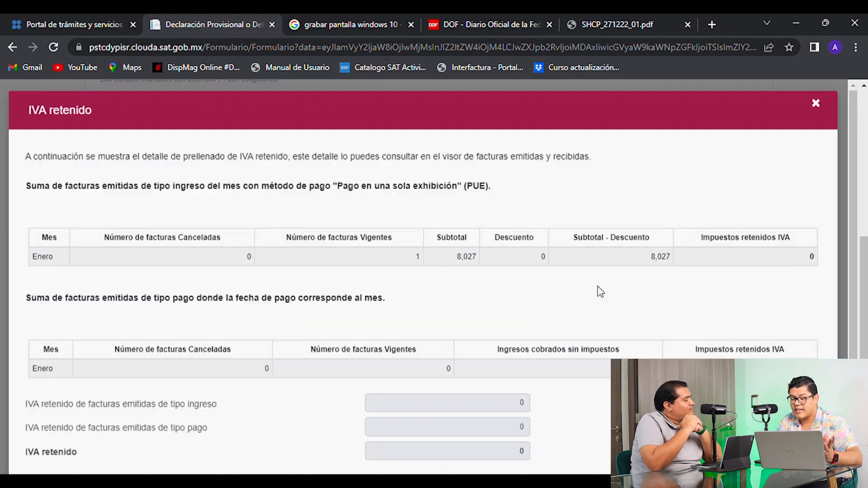
click(796, 436)
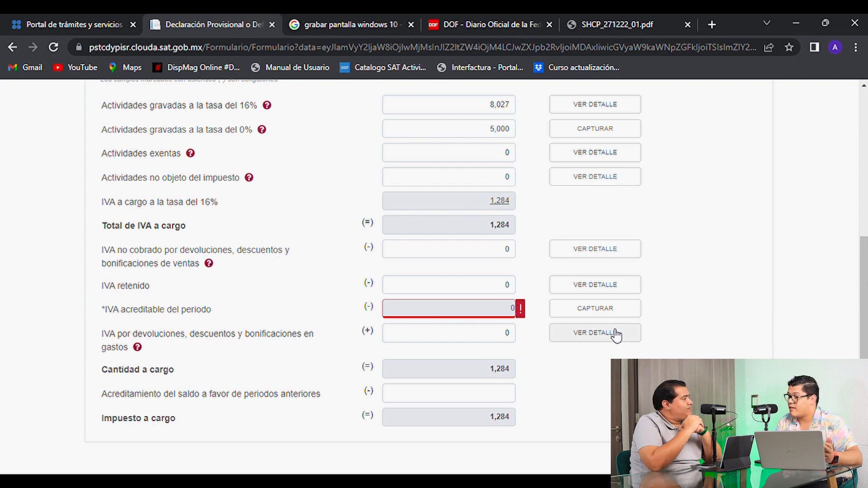
Examine the IVA pagado en gastos y adquisiciones breakdown within IVA acreditable del periodo, without capturing any amounts.
click(593, 311)
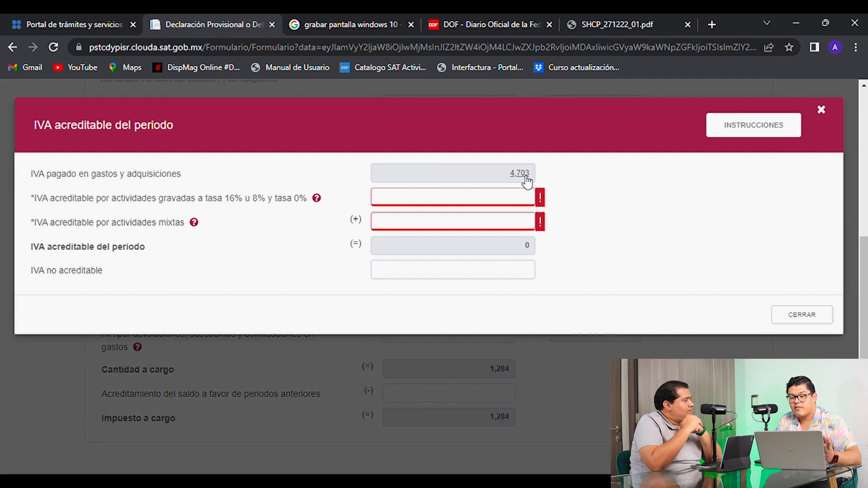
click(525, 180)
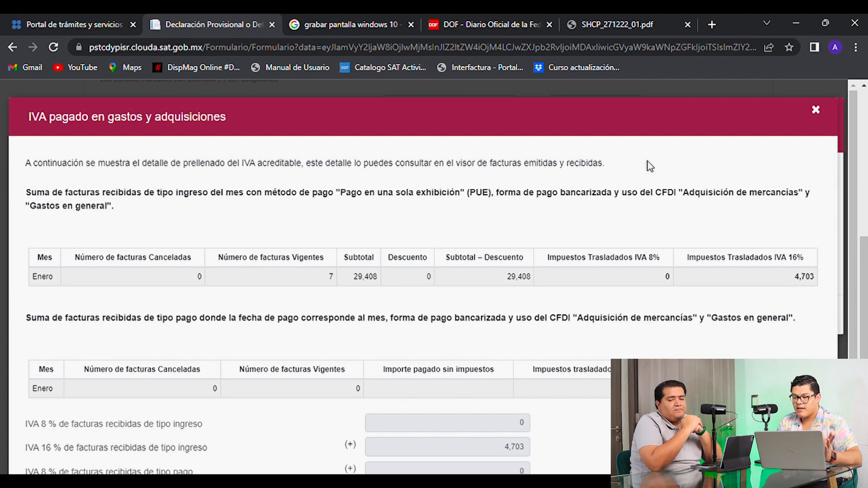
click(816, 111)
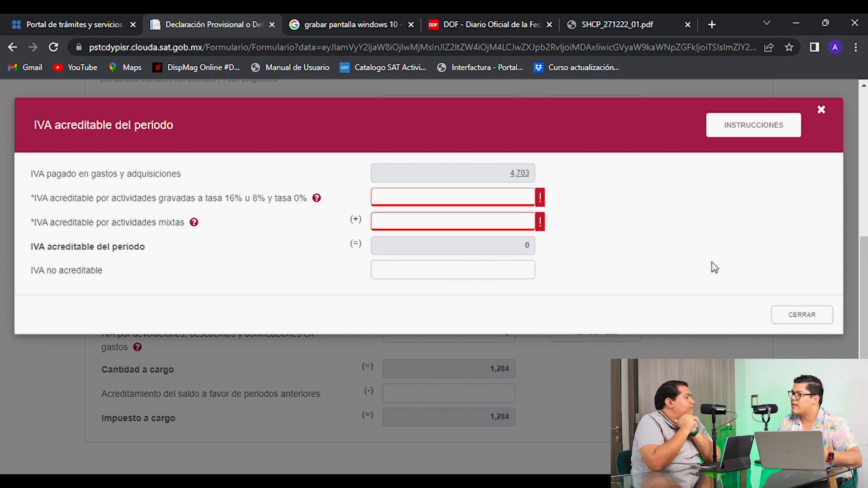
click(808, 322)
Capture IVA acreditable del periodo with 0 for actividades gravadas a tasa 16% u 8% y tasa 0% and 0 for actividades mixtas.
scroll(541, 339, down, 1)
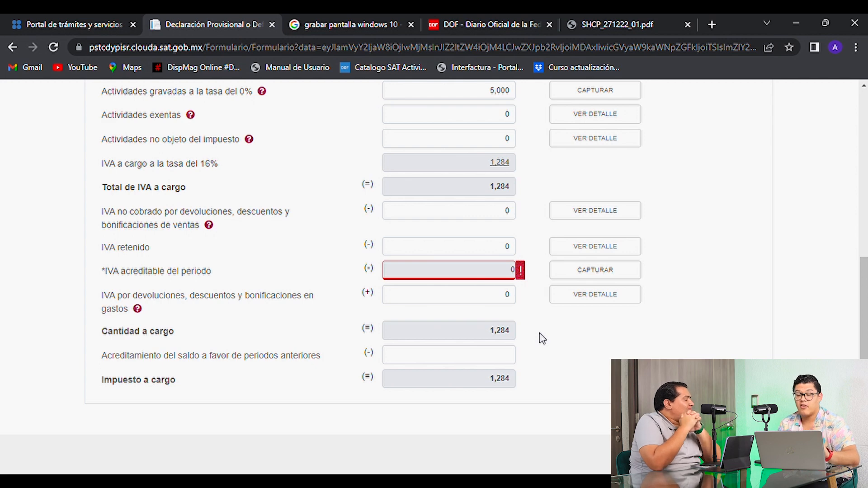
scroll(542, 338, up, 3)
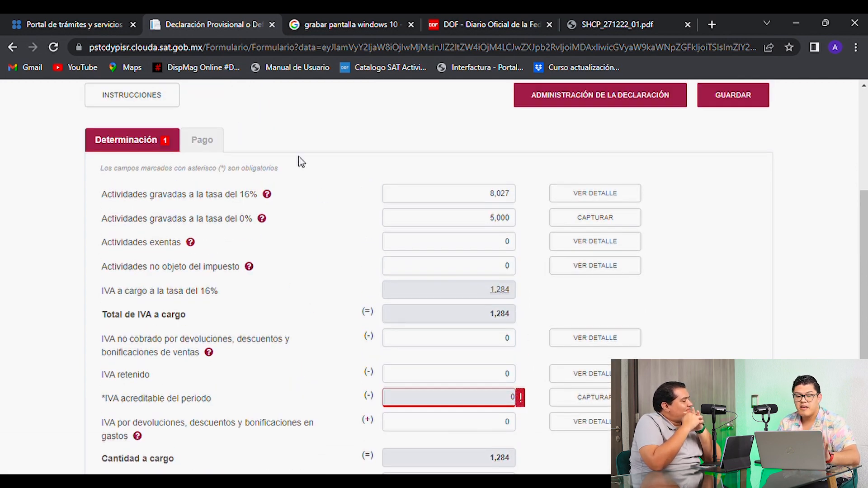
click(590, 398)
click(517, 198)
text(0)
key(Tab)
text(0)
key(Tab)
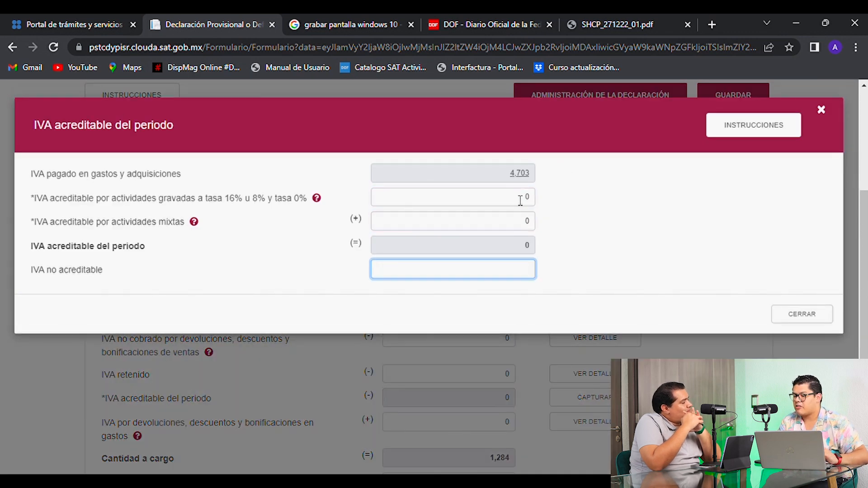
click(798, 319)
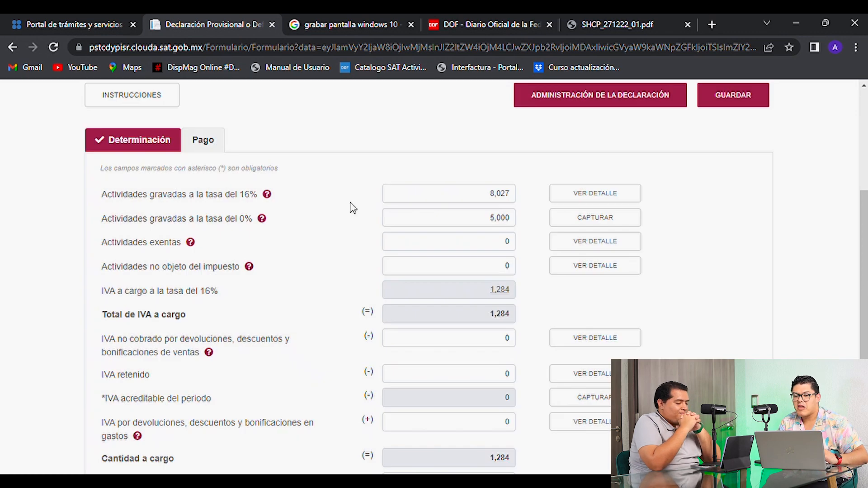
Answer No to both compensaciones and estímulos por aplicar in the IVA payment section, and return to the declaration administration page.
click(207, 139)
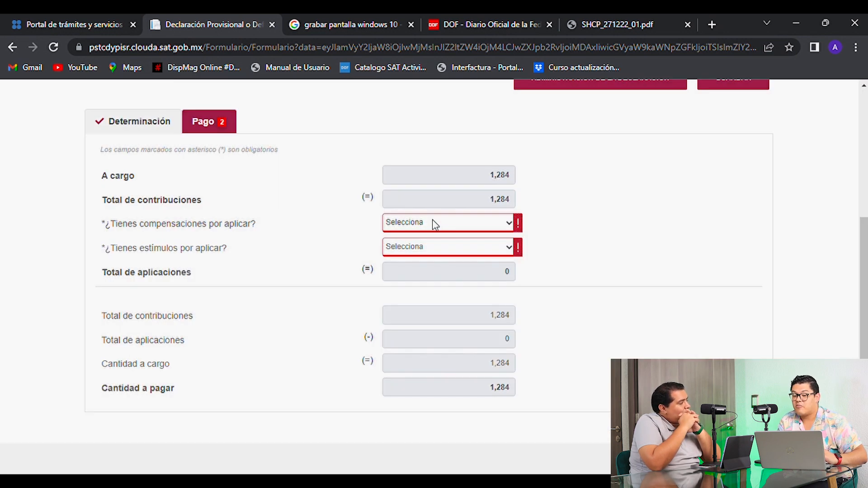
click(433, 219)
key(Down)
key(Down)
key(Return)
key(Tab)
key(Down)
key(Down)
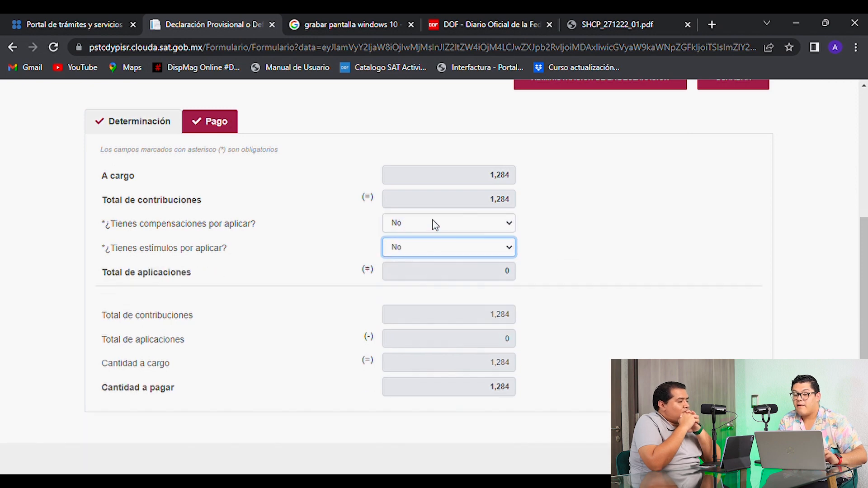
click(572, 87)
scroll(565, 243, down, 2)
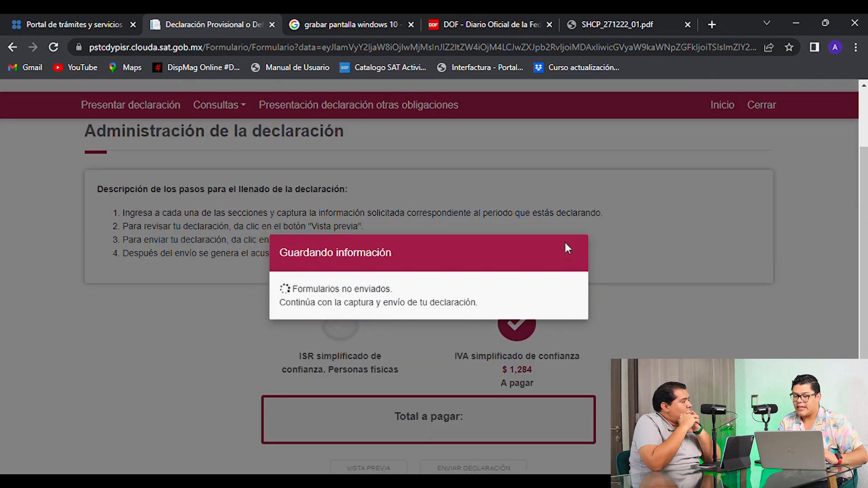